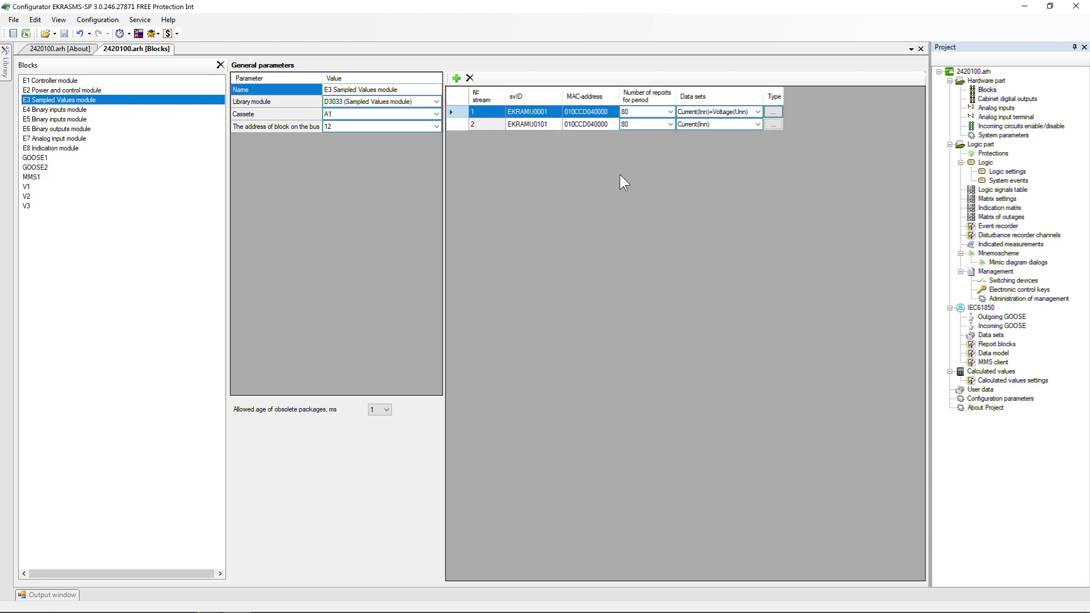
# Set the MAC-address of stream 1 in the E3 Sampled Values module to 010CCD040032.
pyautogui.click(612, 112)
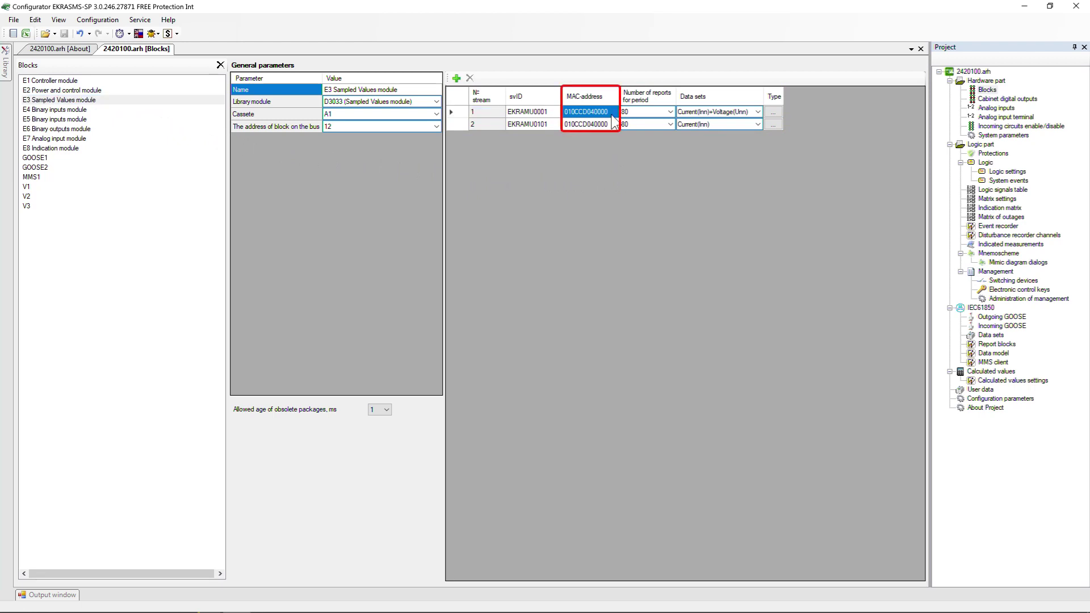
pyautogui.click(612, 113)
pyautogui.press('BackSpace')
pyautogui.press('BackSpace')
pyautogui.write('32')
pyautogui.press('Return')
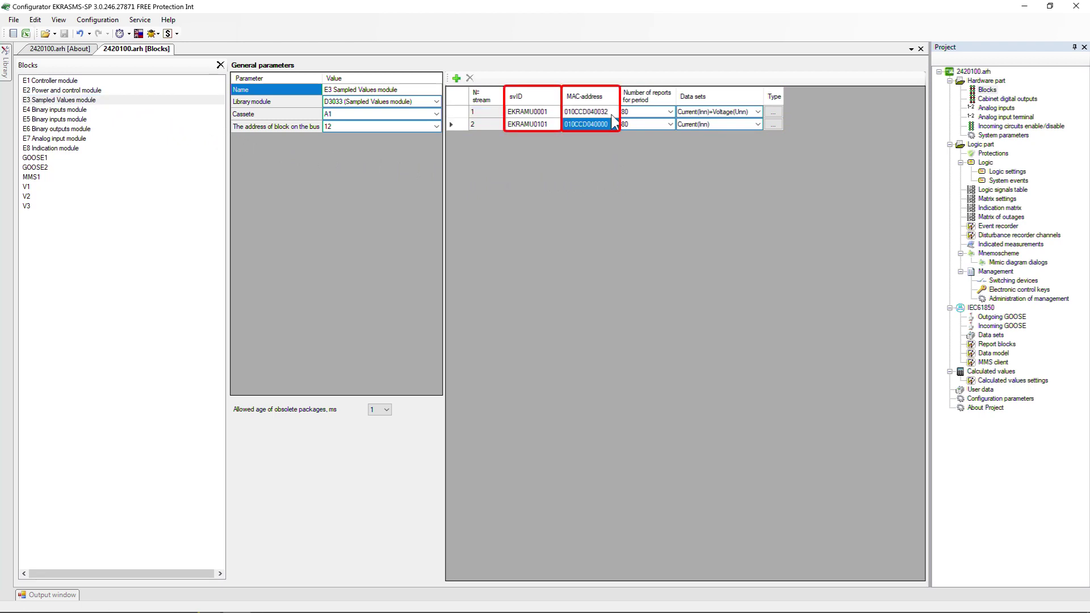
# Set the svID of stream 1 in the E3 Sampled Values module to EKRAMU0032.
pyautogui.click(555, 112)
pyautogui.click(555, 113)
pyautogui.press('BackSpace')
pyautogui.press('BackSpace')
pyautogui.write('32')
pyautogui.press('Return')
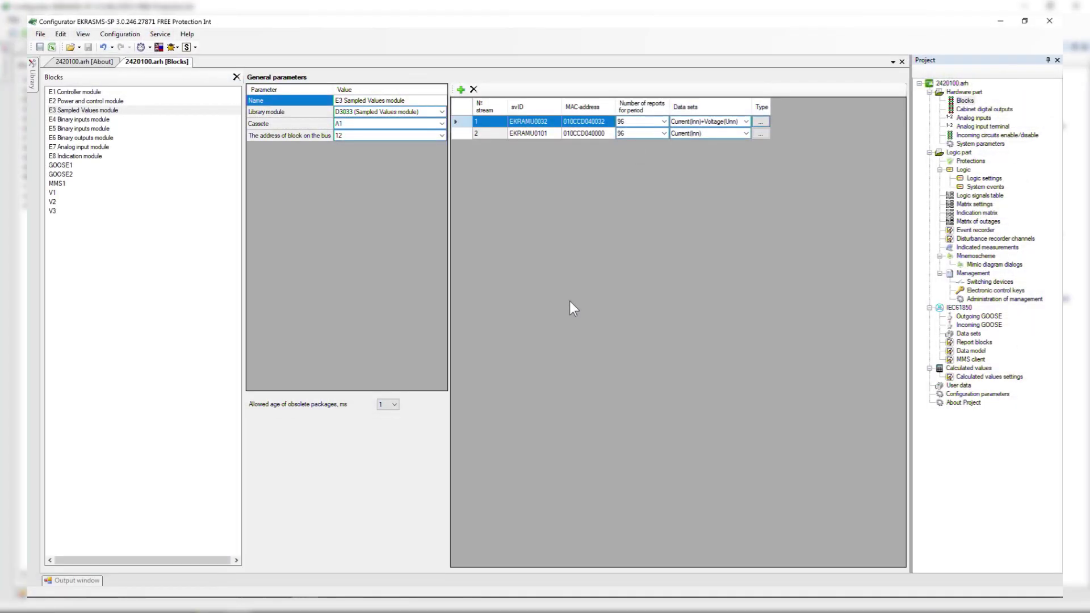
# Check the available numbers of reports per period for stream 2 and open the project's System parameters.
pyautogui.click(666, 132)
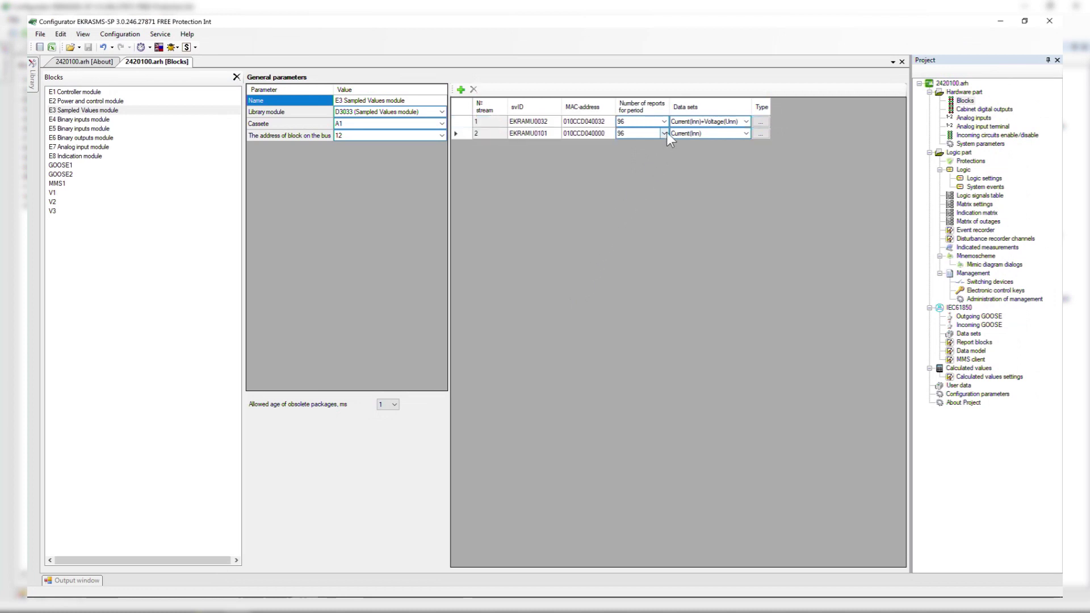
pyautogui.click(666, 132)
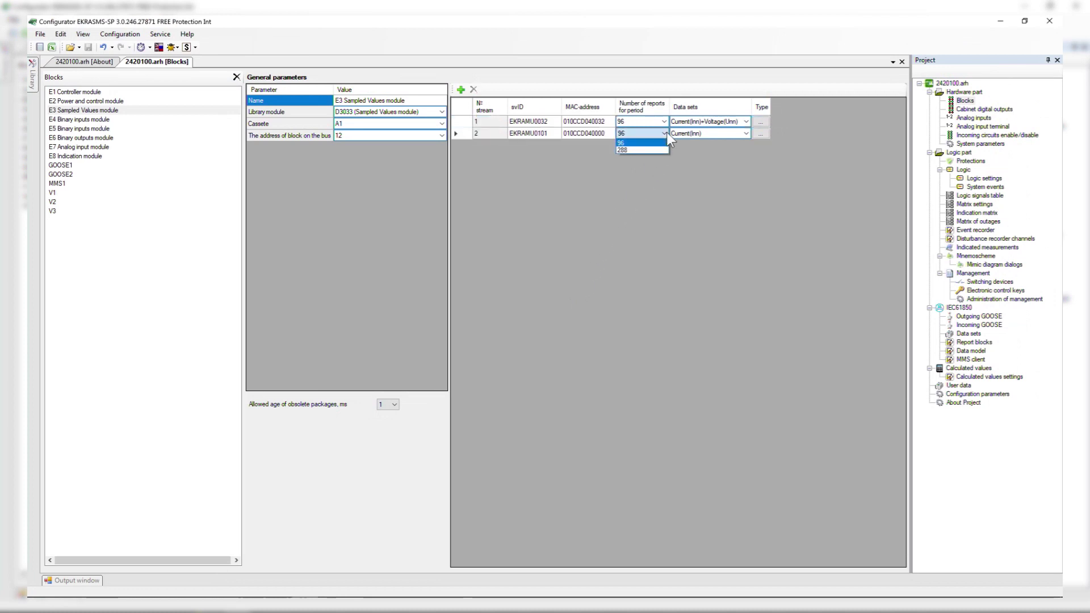
pyautogui.click(666, 132)
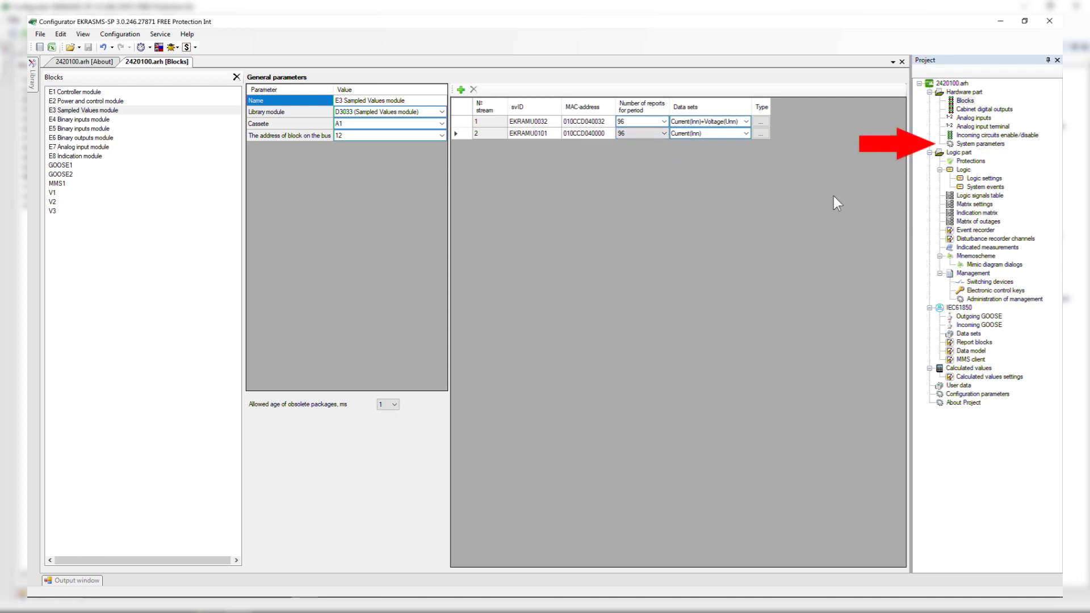
pyautogui.click(981, 144)
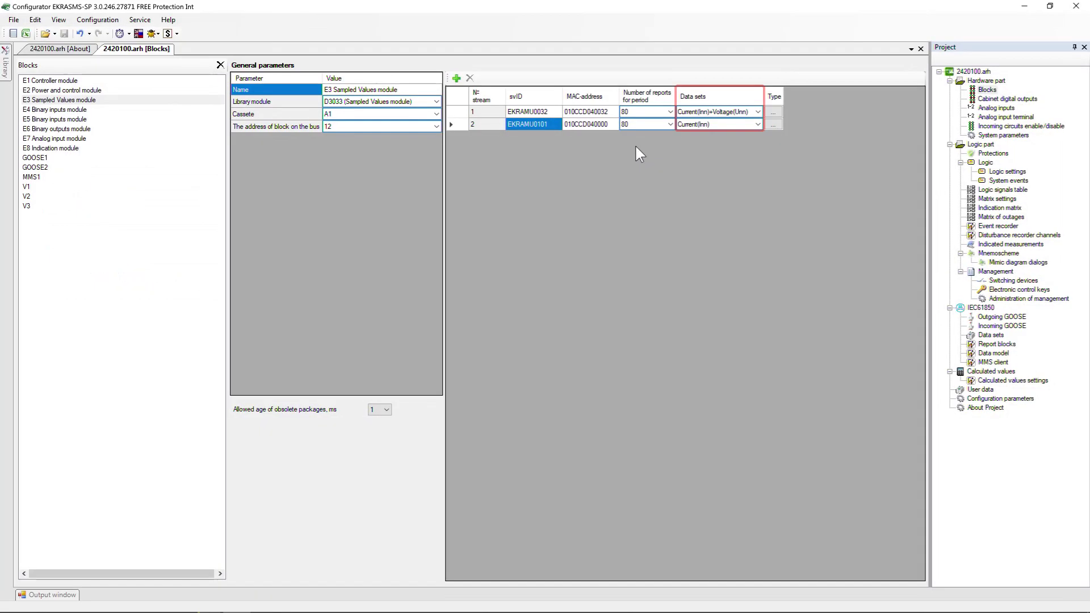
# Review the data set options of stream 1 and keep the allowed age of obsolete packages at 1 ms.
pyautogui.click(759, 112)
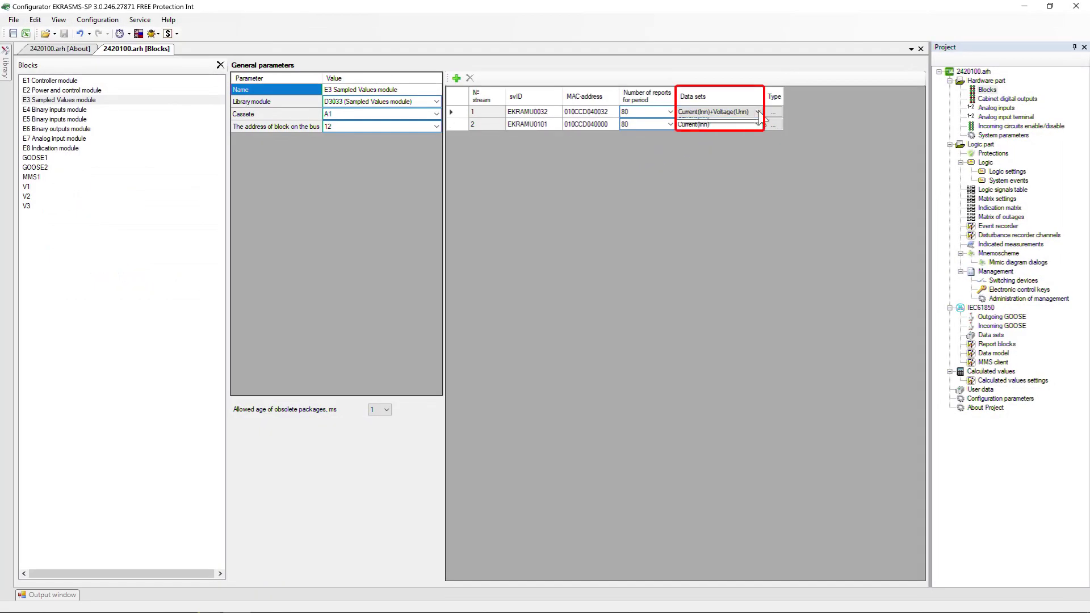
pyautogui.click(759, 112)
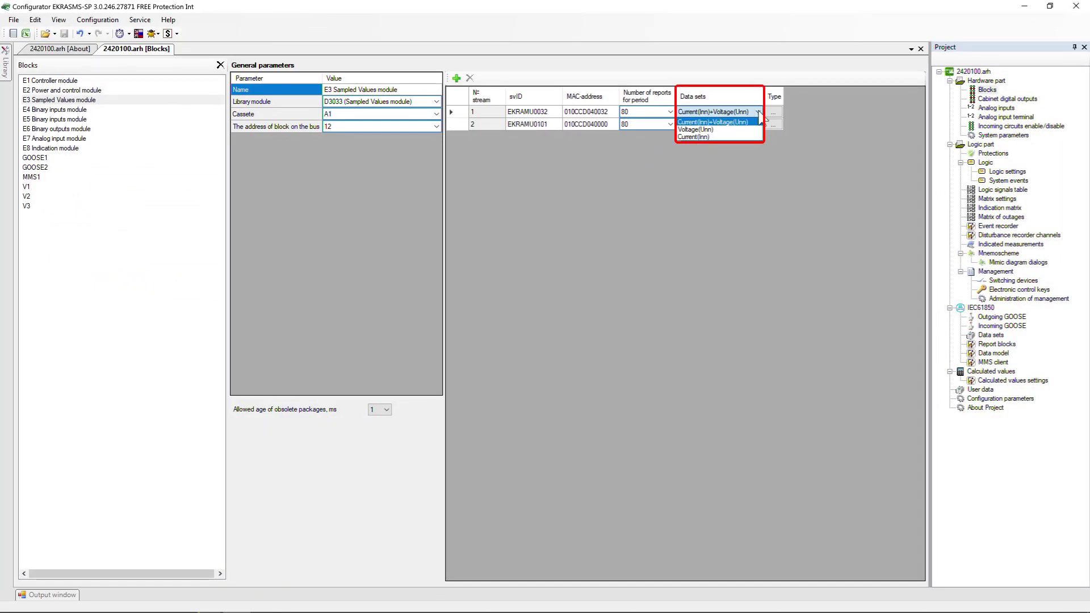
pyautogui.click(759, 111)
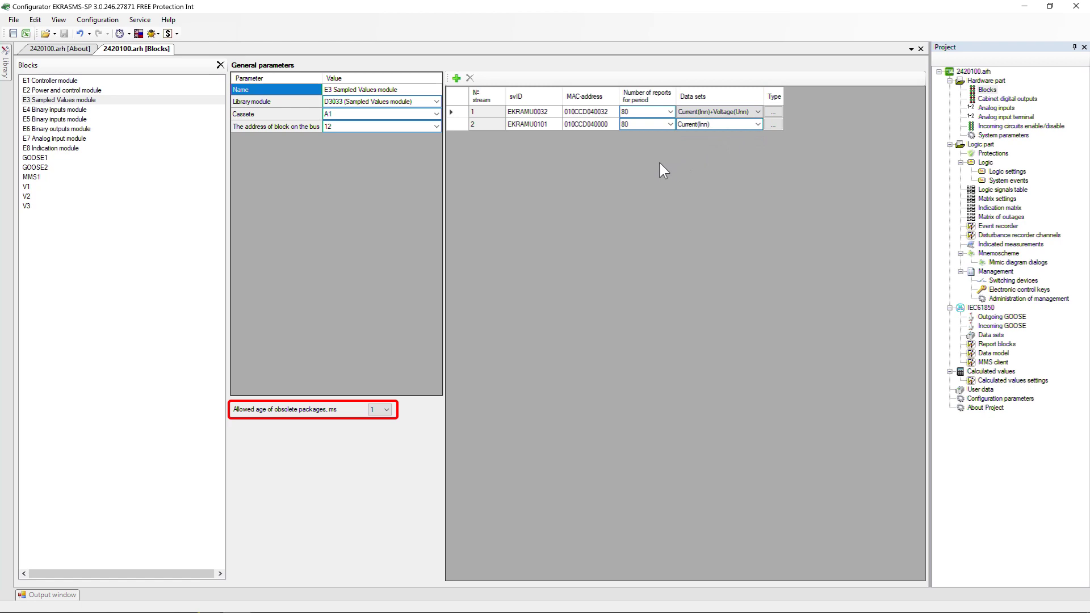
pyautogui.click(386, 410)
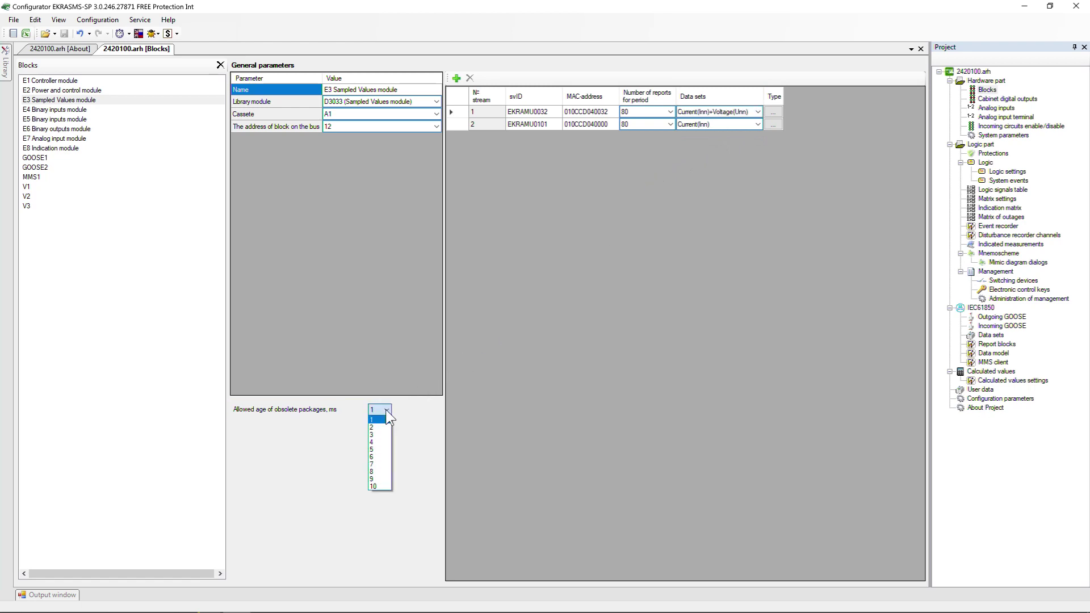
pyautogui.click(383, 420)
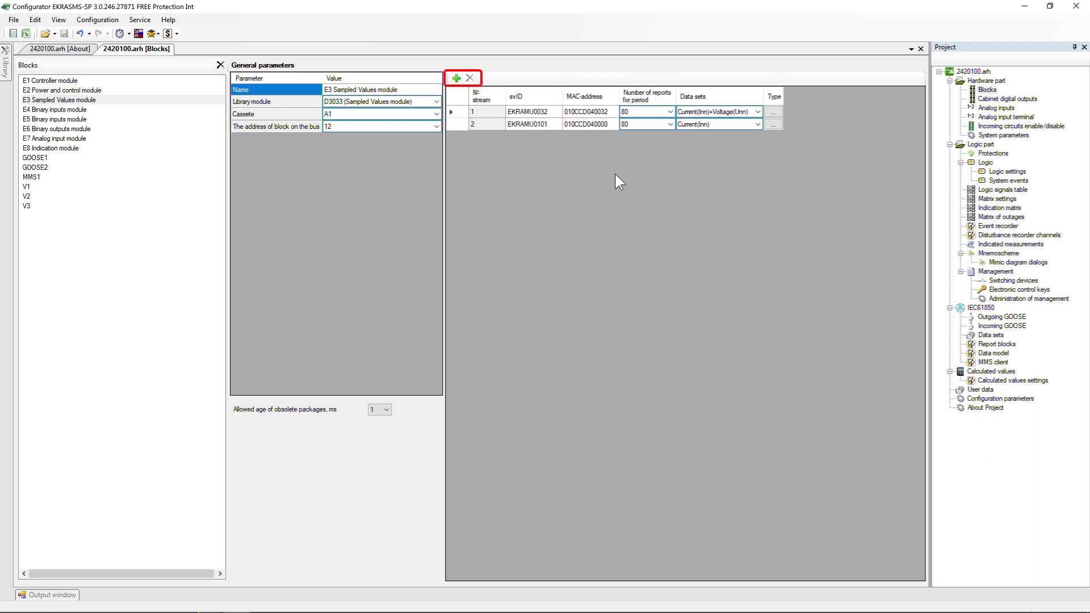
# Add a third stream to the Sampled Values module and set its data set to Voltage(Unn).
pyautogui.click(458, 79)
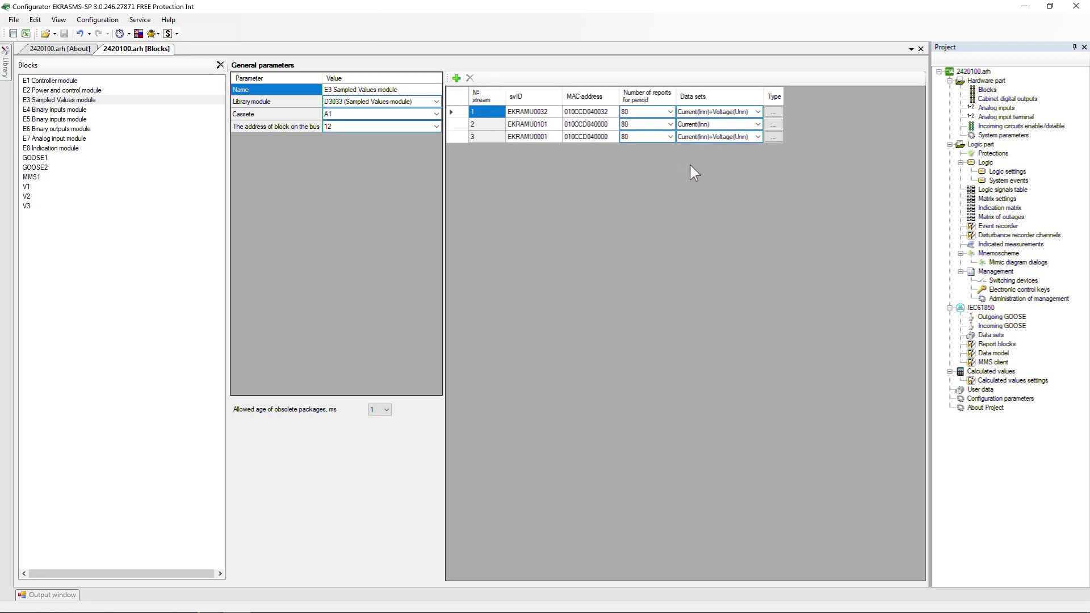
pyautogui.click(759, 138)
pyautogui.click(759, 138)
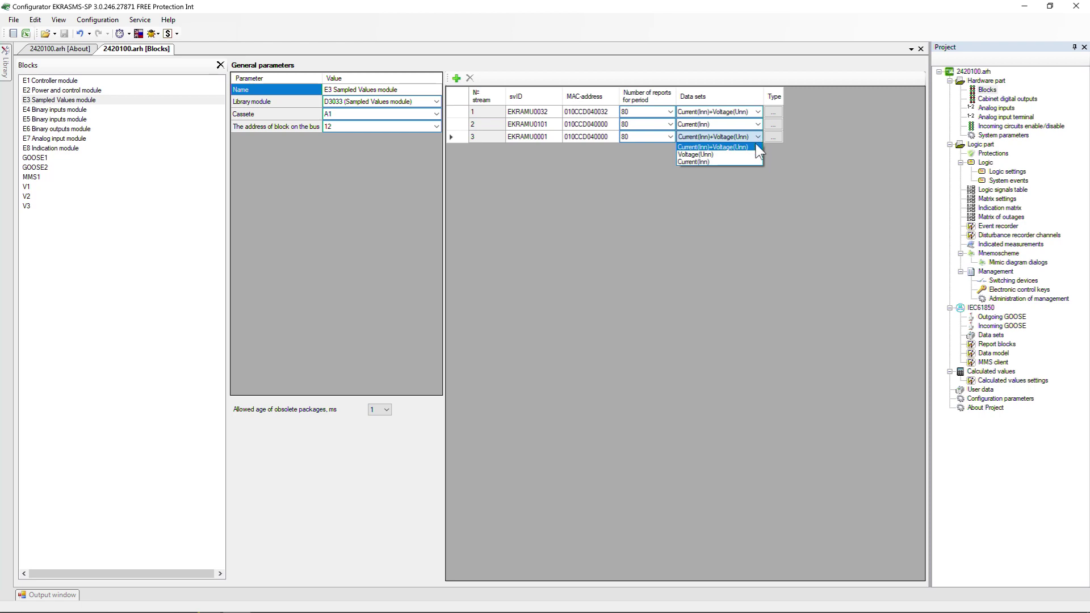
pyautogui.click(751, 154)
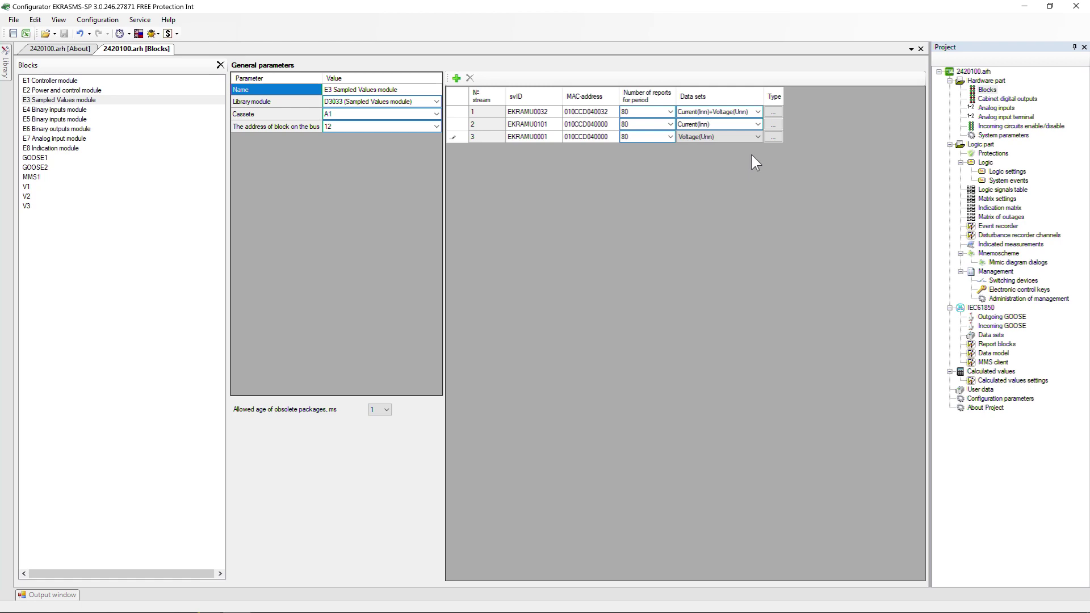
# Mark all four voltage values of stream 3 as direct current/voltage and save the value types.
pyautogui.click(772, 137)
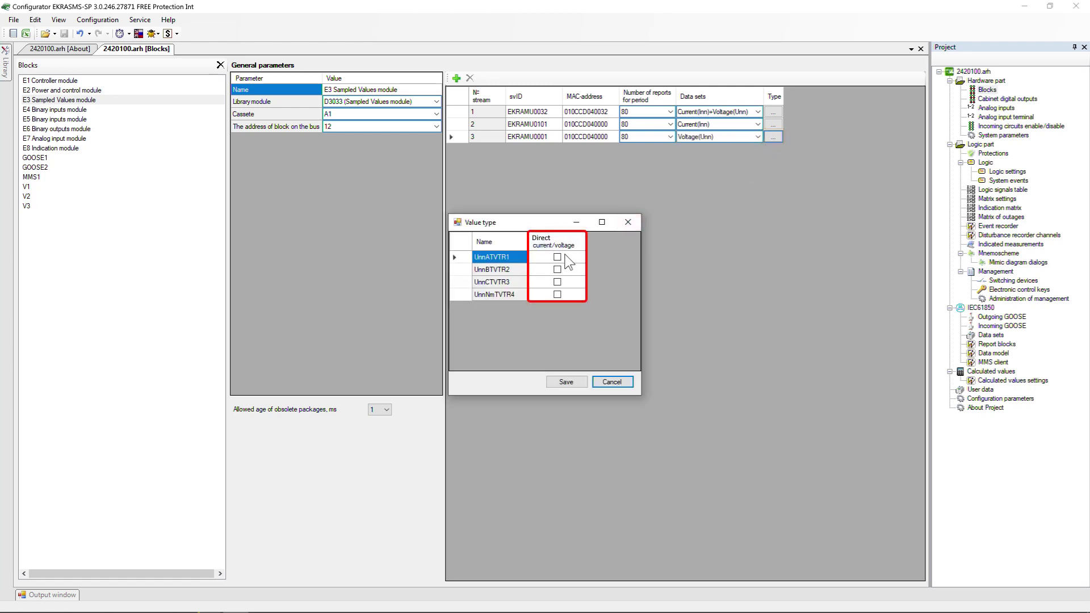
pyautogui.click(557, 257)
pyautogui.click(557, 269)
pyautogui.click(557, 281)
pyautogui.click(557, 294)
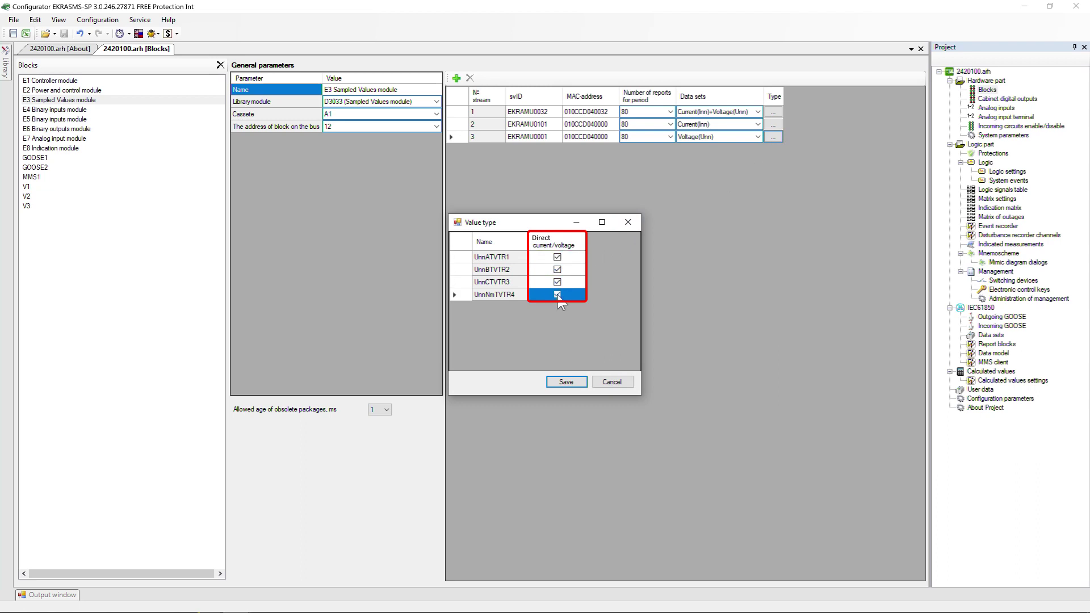
pyautogui.click(566, 382)
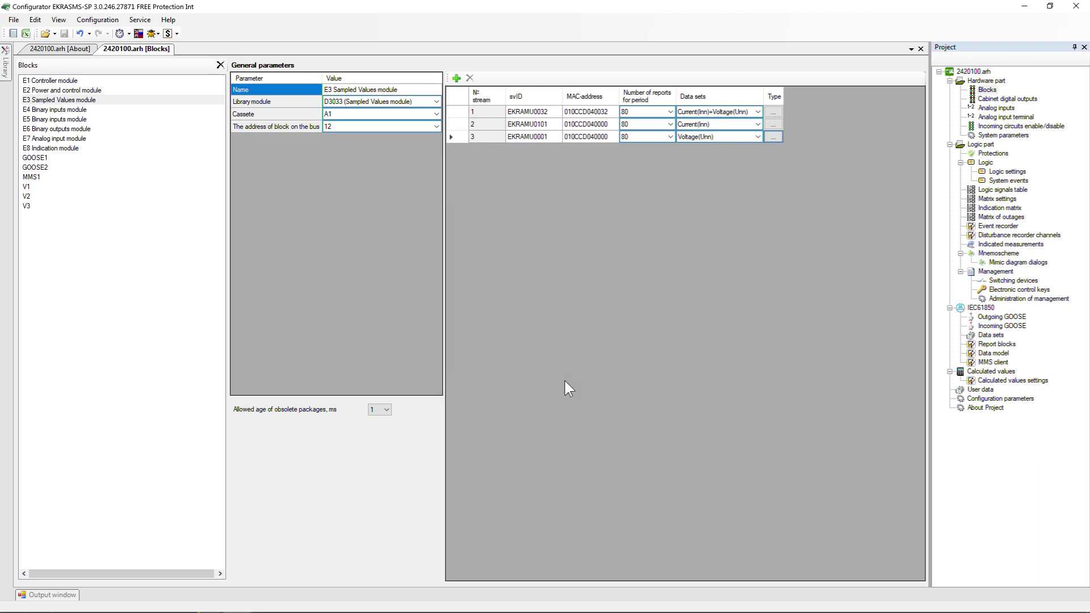
# Open the project's logic scheme and examine the SV input block flags buffer, including the flags of the third stream.
pyautogui.doubleClick(987, 170)
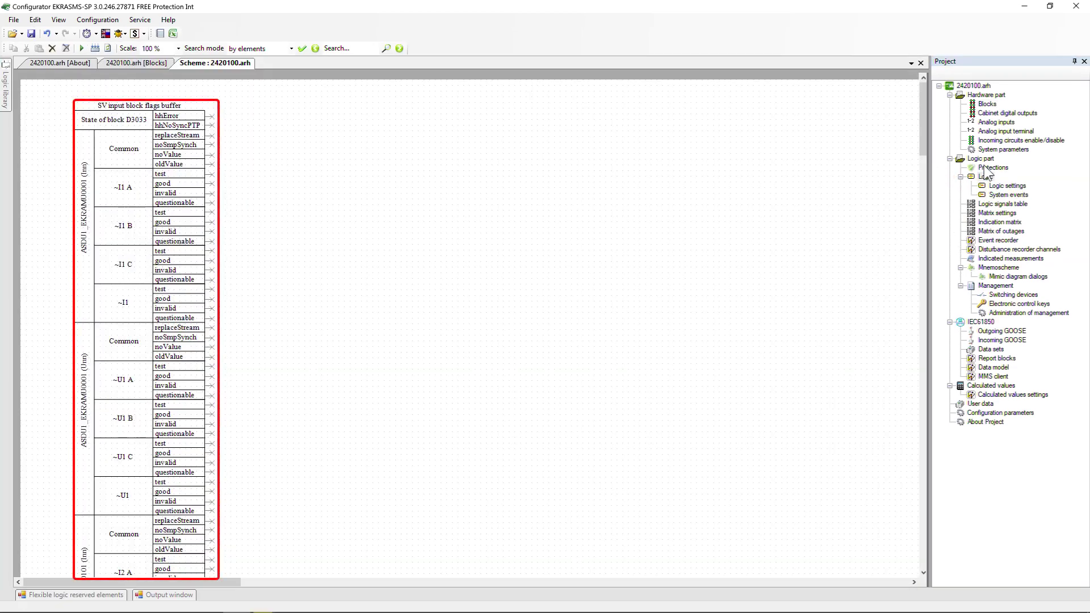
pyautogui.moveTo(923, 151); pyautogui.dragTo(923, 210)
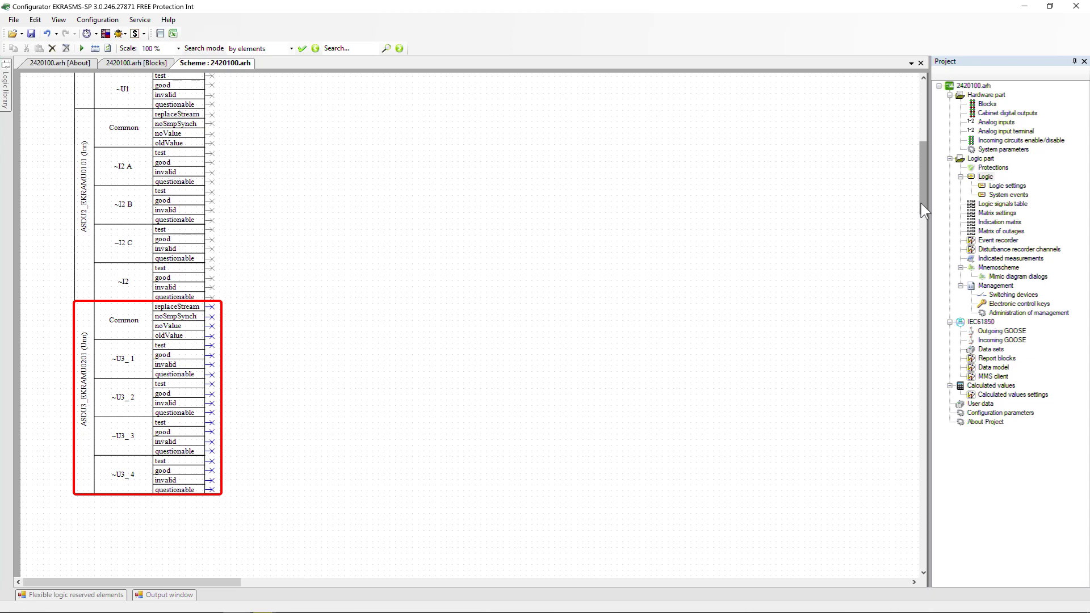
pyautogui.moveTo(924, 211); pyautogui.dragTo(929, 149)
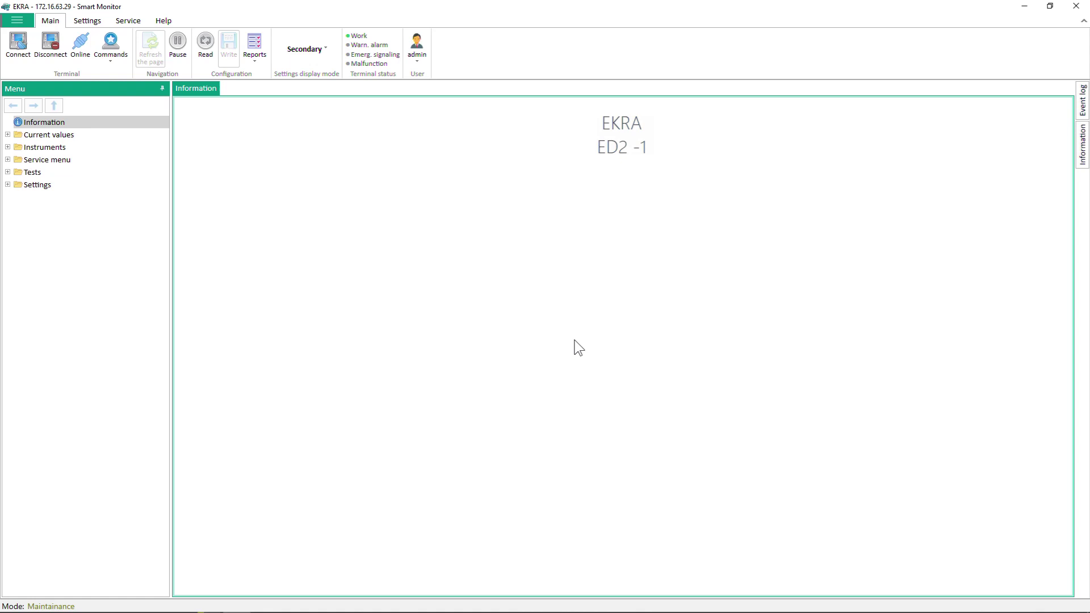
# In Smart Monitor, open Diagnostic signals SV among the discrete signals of the terminal's current values.
pyautogui.click(8, 135)
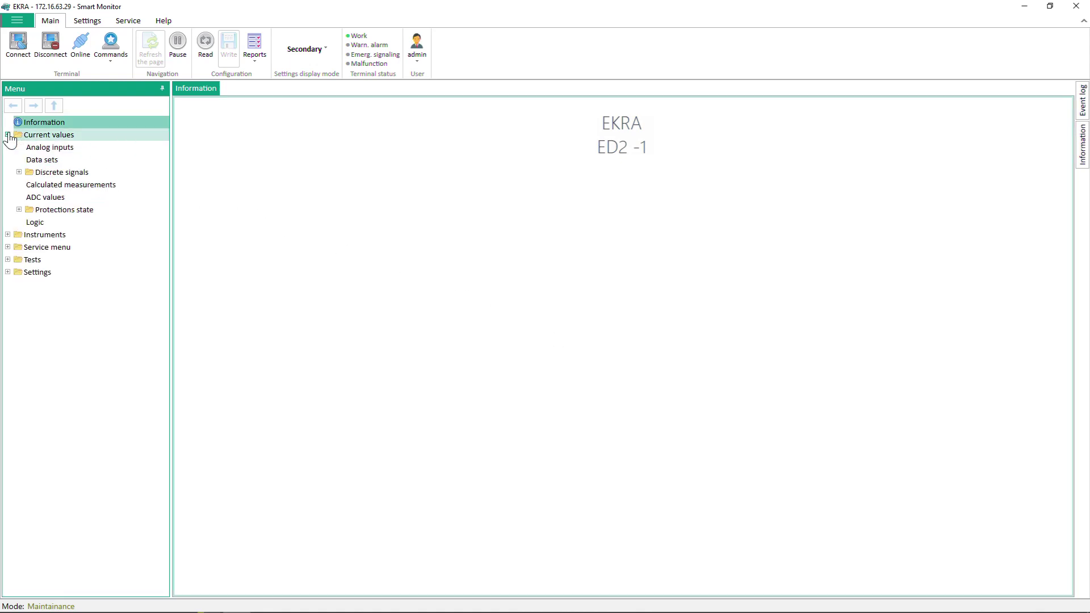
pyautogui.click(19, 172)
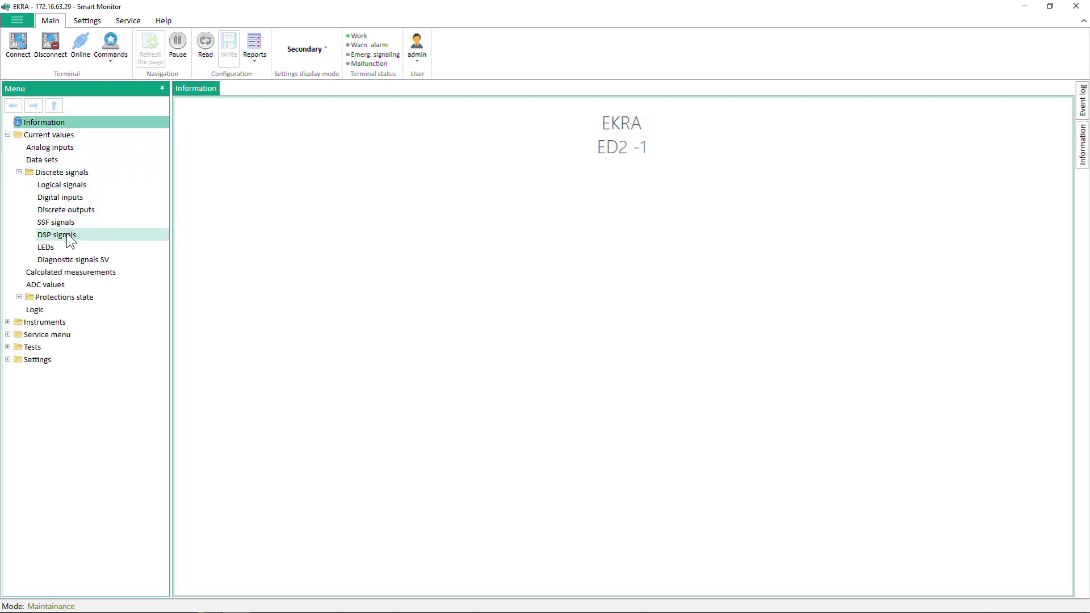
pyautogui.click(73, 257)
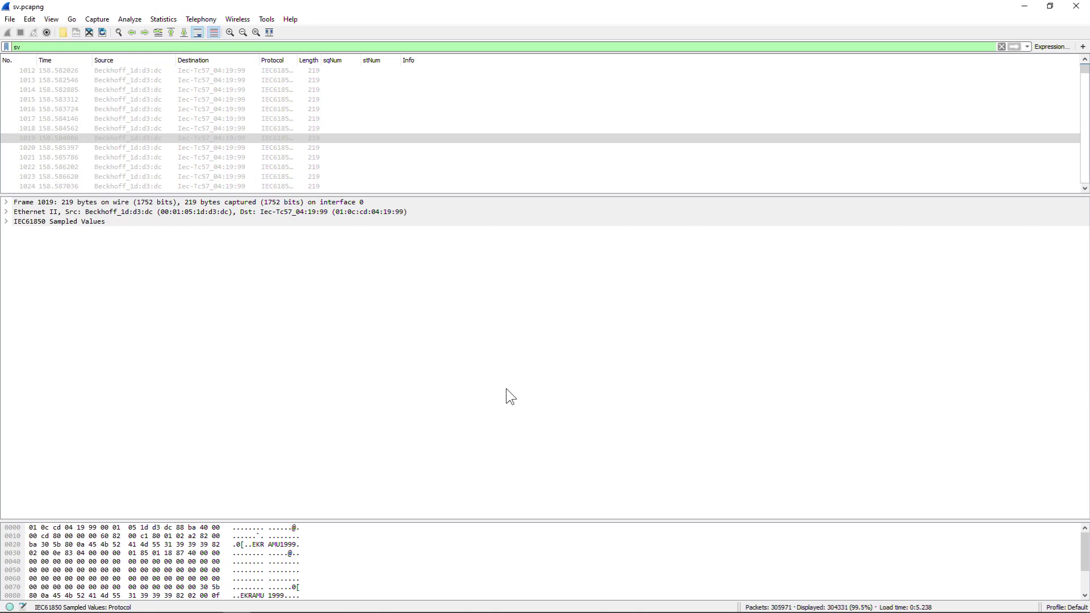
# In the sv.pcapng capture in Wireshark, expand frame 1019's Sampled Values down to the first ASDU's first PhsMeas1 quality flags.
pyautogui.click(7, 222)
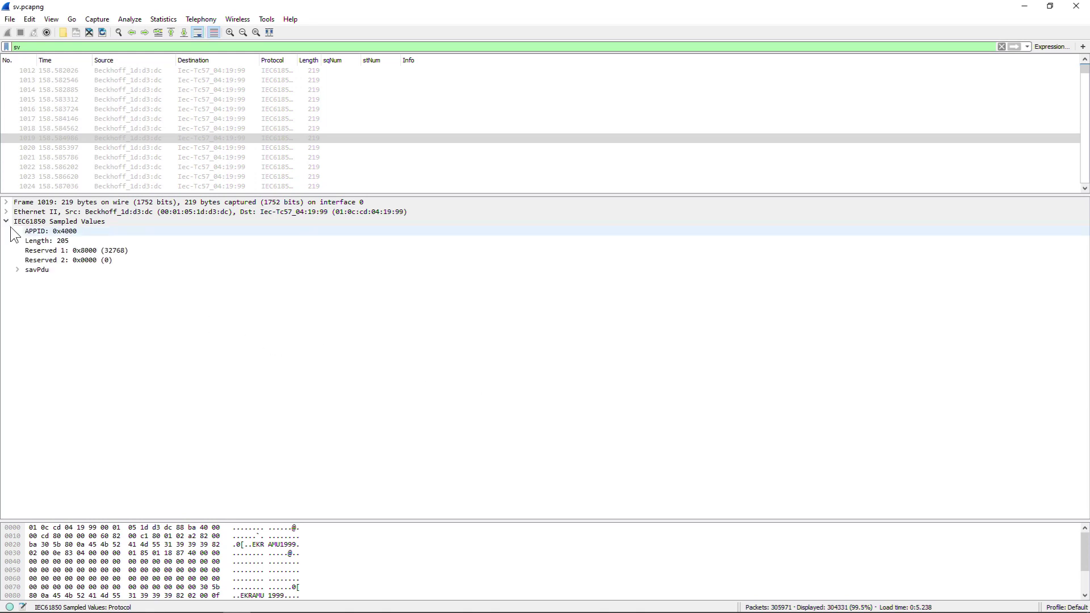
pyautogui.click(18, 270)
pyautogui.click(29, 288)
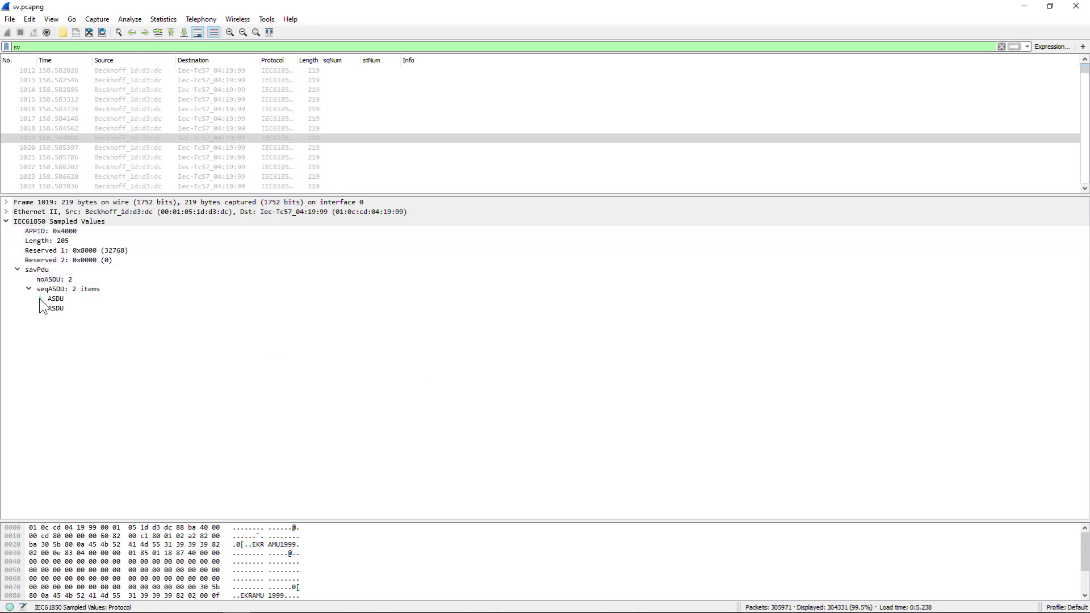
pyautogui.click(40, 299)
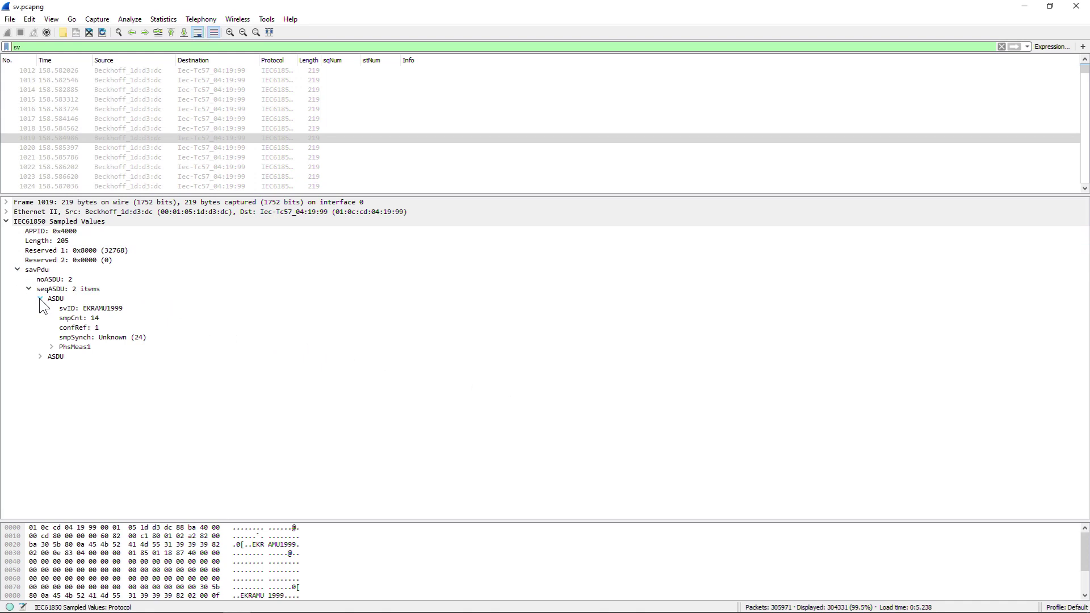
pyautogui.click(52, 347)
pyautogui.click(63, 366)
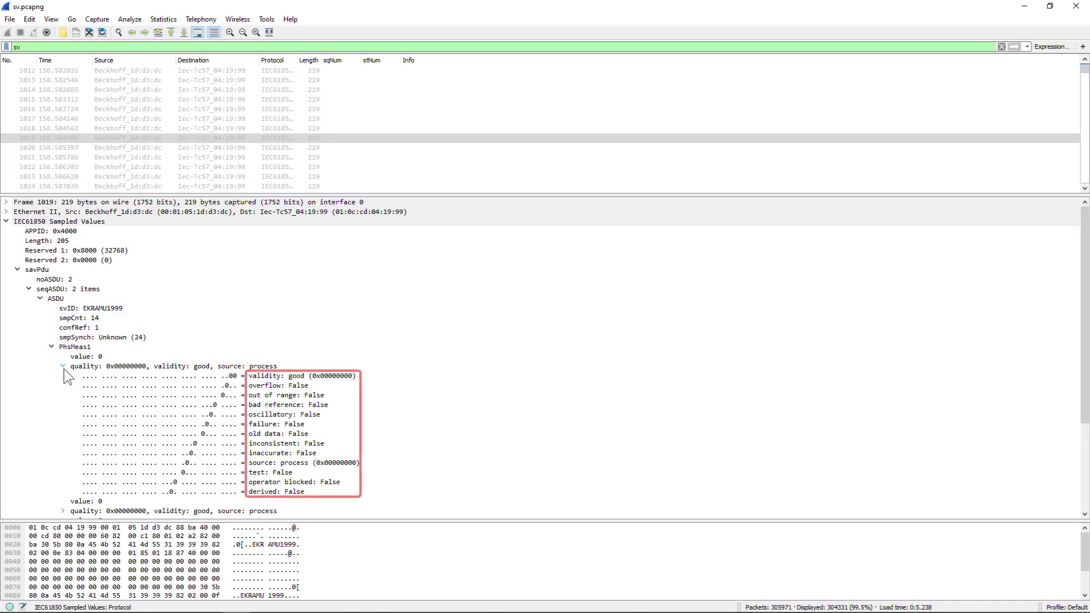